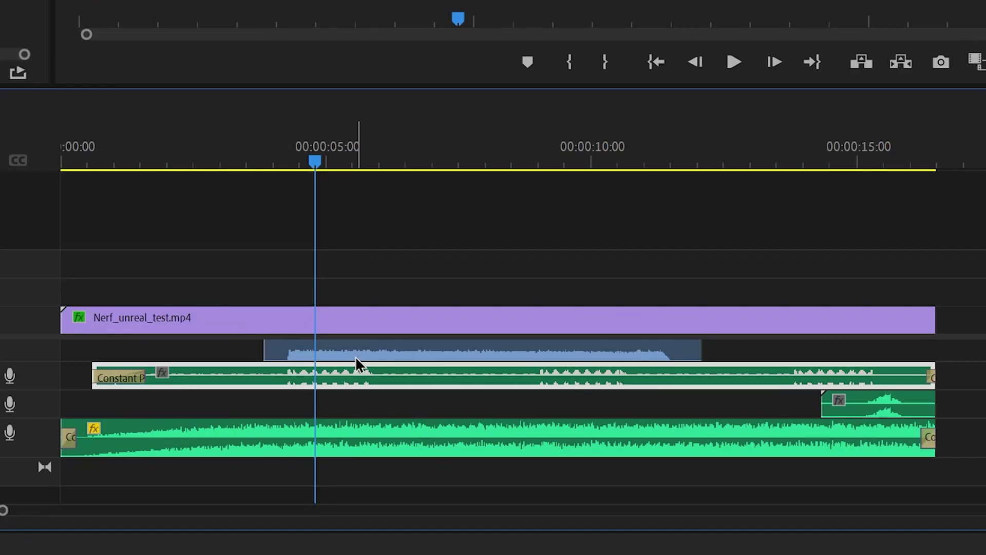
left_click(433, 476)
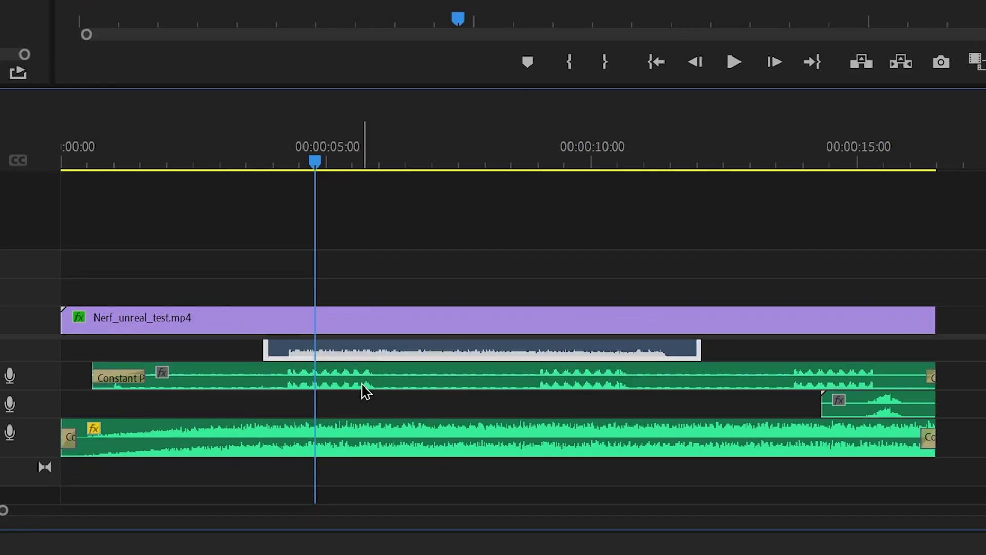
left_click(436, 488)
left_click(427, 414)
left_click(414, 398)
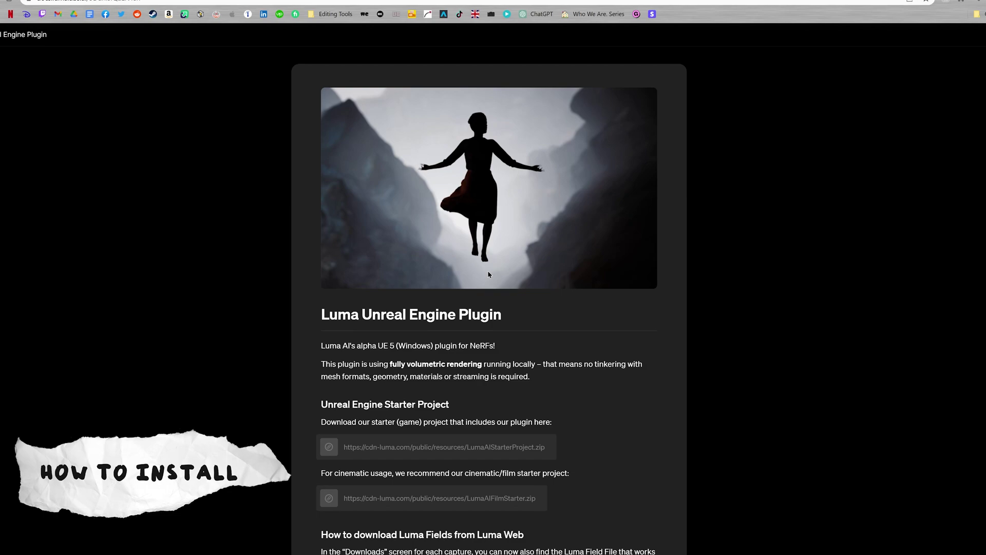
Read through the Luma Unreal Engine Plugin page, including the starter project downloads and the FAQ
scroll(483, 249, "down", 5)
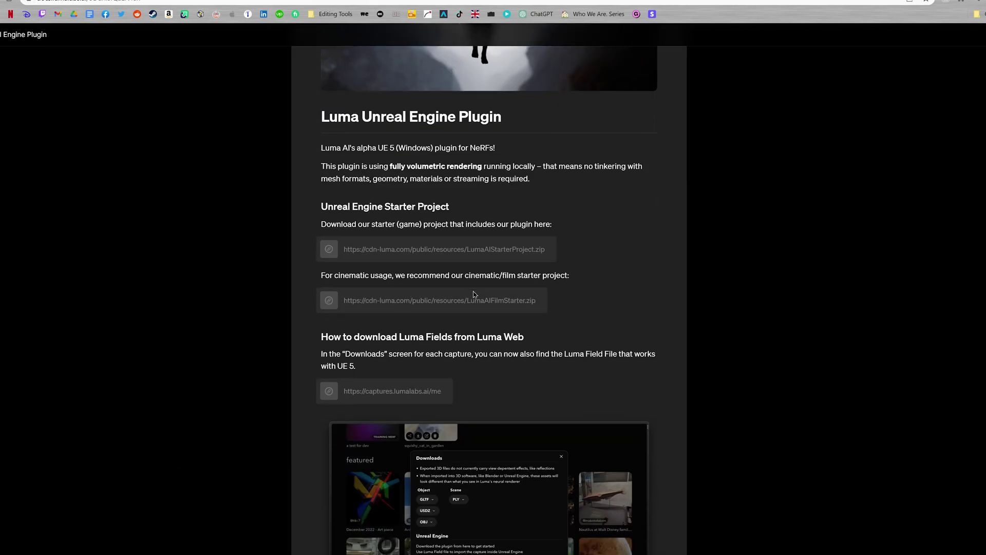
scroll(482, 277, "up", 4)
scroll(480, 293, "down", 14)
scroll(480, 299, "down", 8)
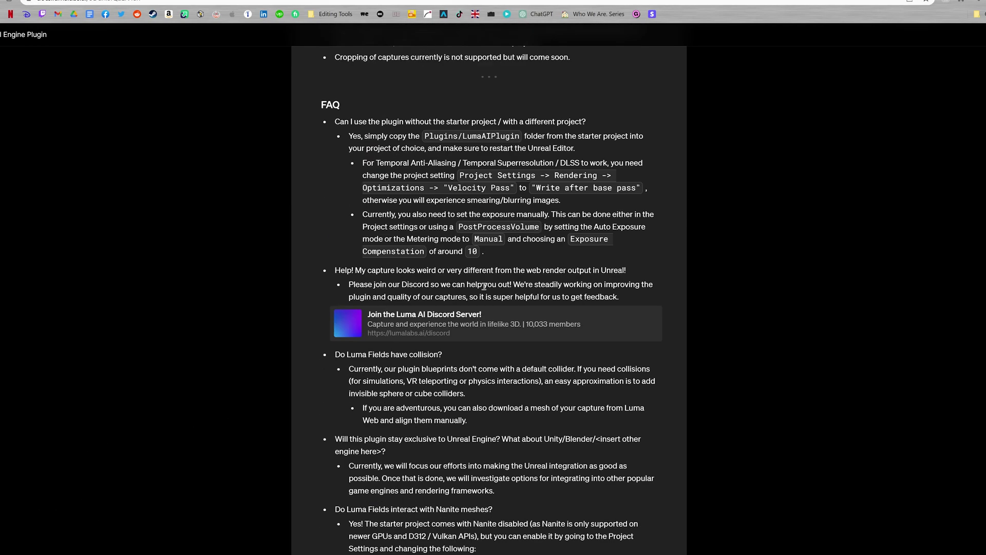
scroll(362, 307, "up", 20)
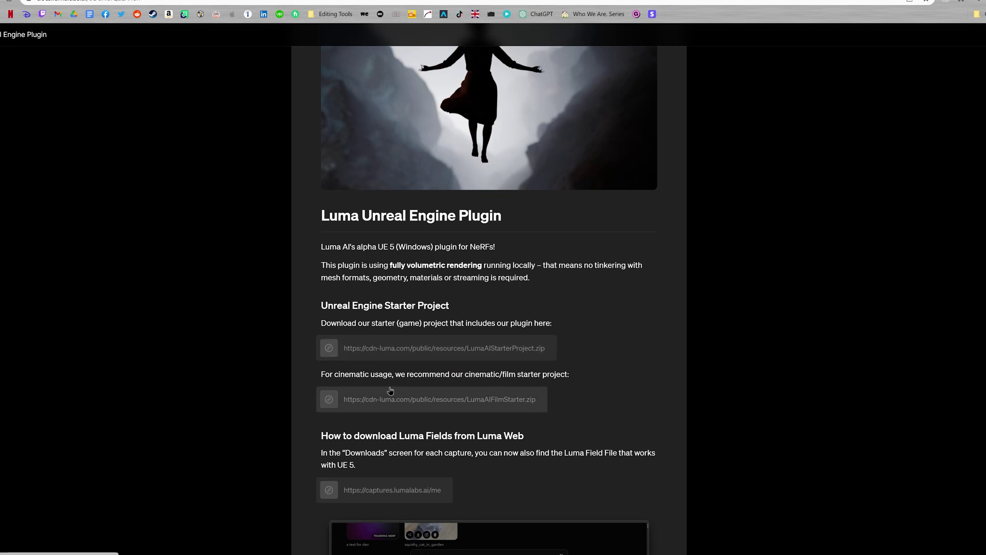
scroll(390, 390, "up", 1)
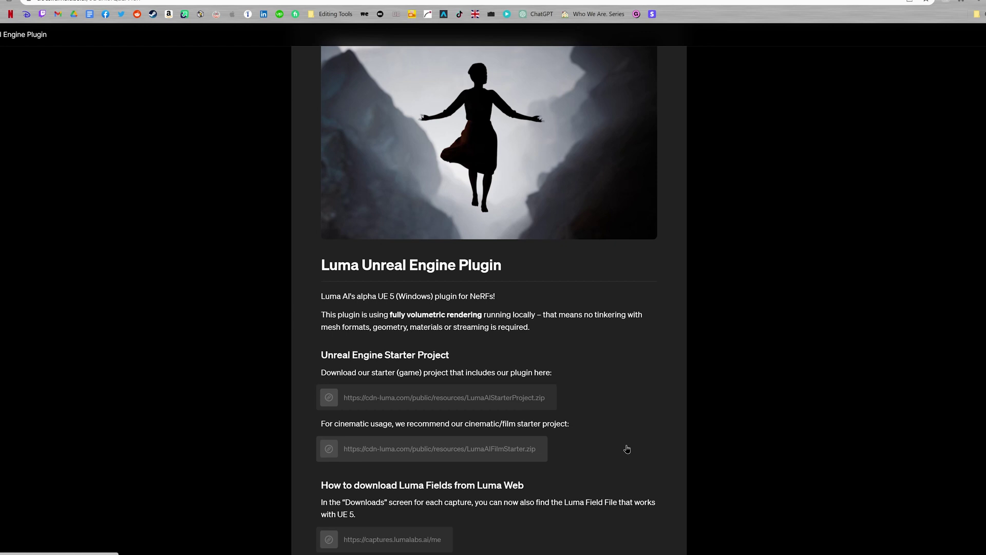
Open the download options for the Setup2 capture in the Luma captures library
scroll(627, 449, "down", 5)
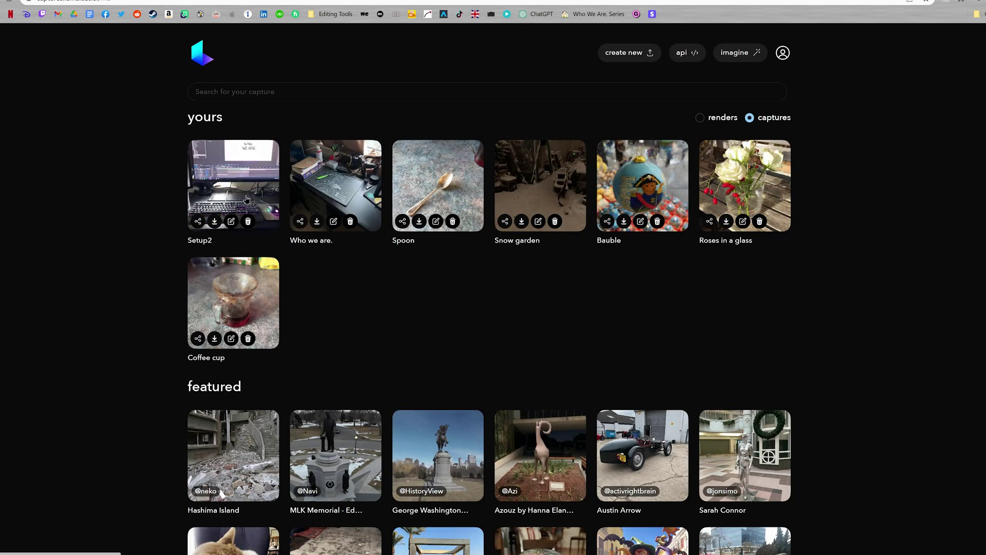
left_click(216, 223)
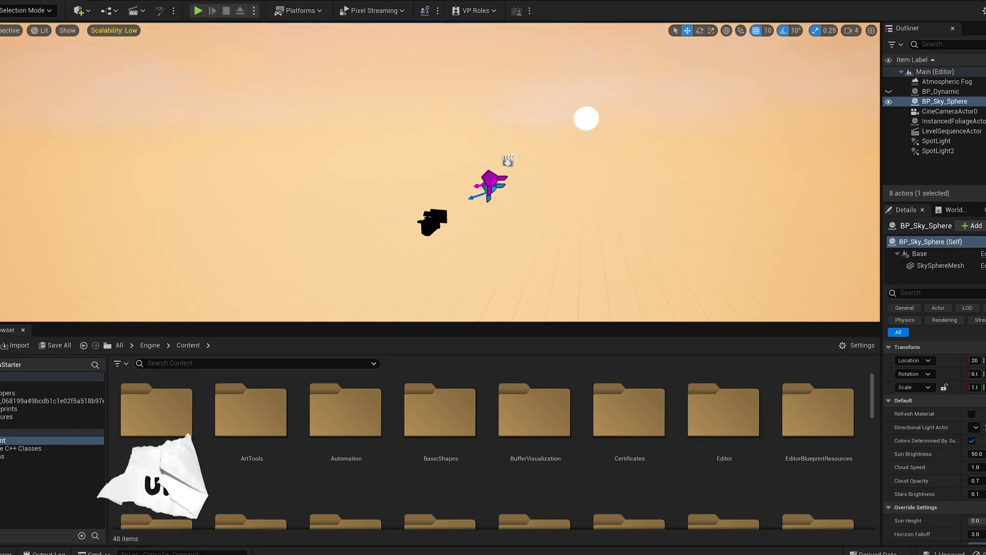
Switch to Unreal Editor and import the .luma capture file from the Unreal Engine folder on disk into the project's Content folder
right_click_drag(390, 185, 582, 178)
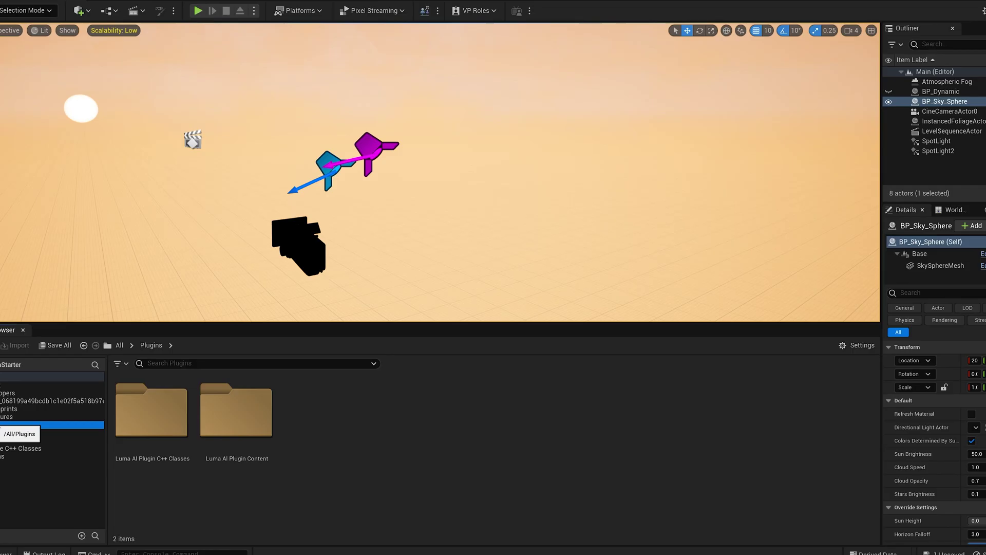
key("alt+Left")
right_click_drag(429, 254, 344, 218)
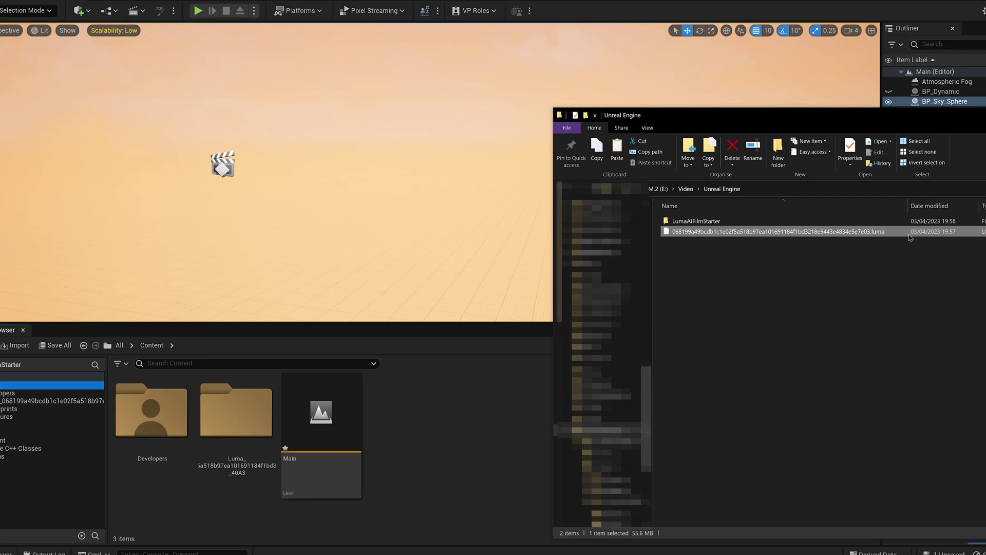
left_click_drag(738, 233, 434, 452)
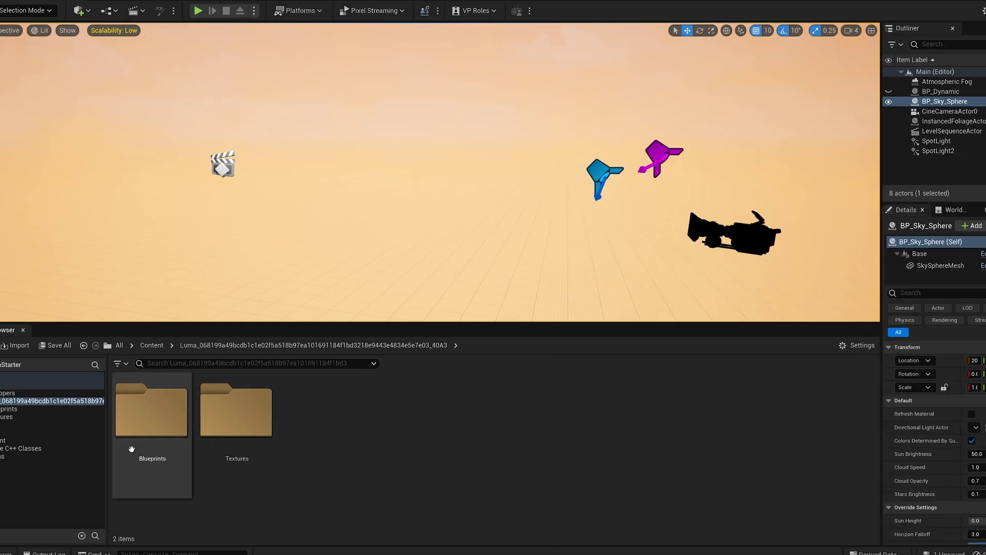
Open the Blueprints folder inside the imported Luma capture folder
left_click(164, 419)
double_click(164, 419)
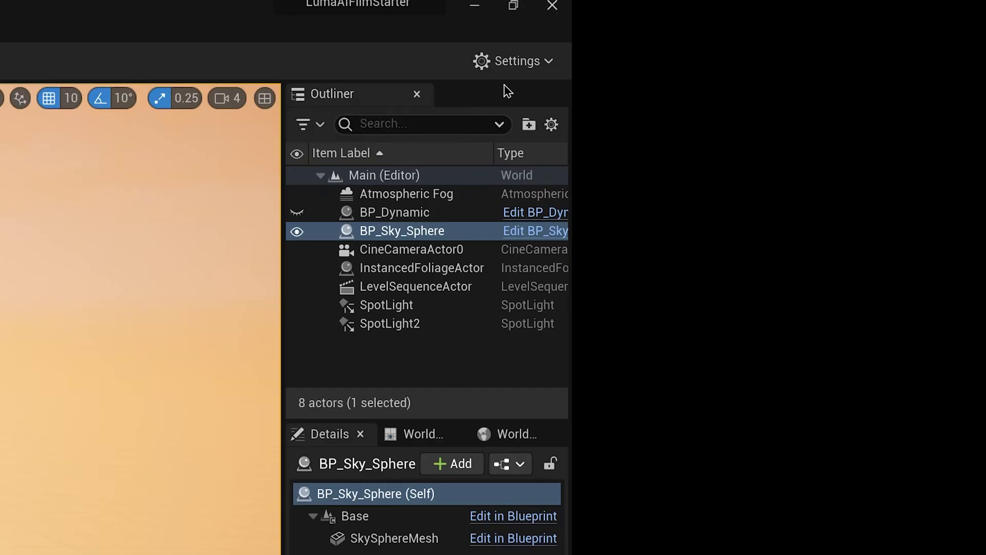
Open the level editor settings to look at the project and scalability options
left_click(983, 10)
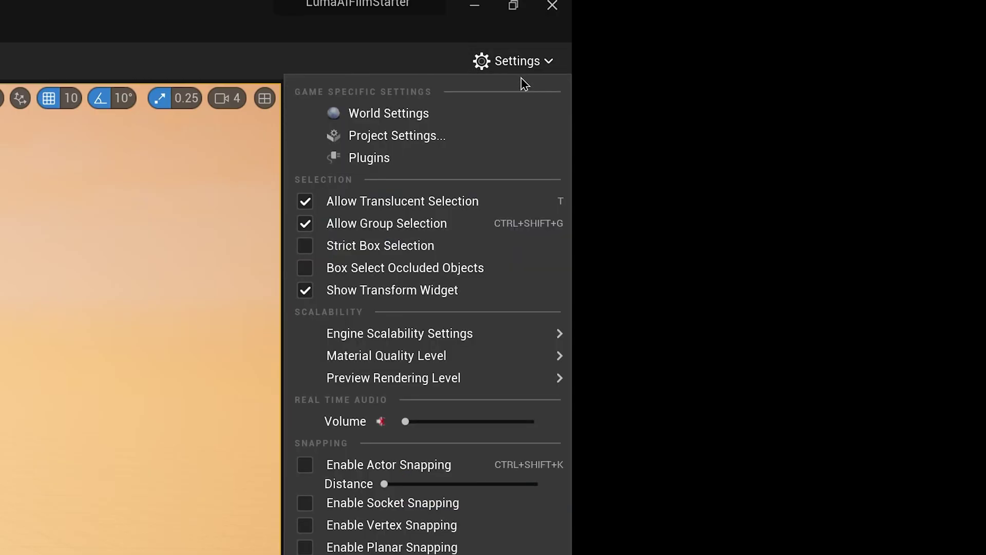
mouse_move(364, 340)
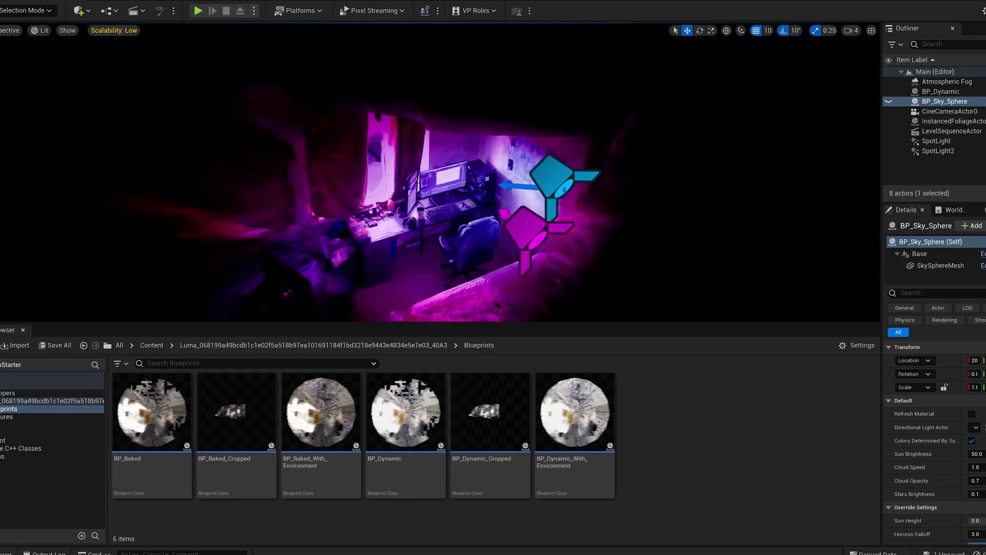
Select CineCameraActor0 in the room capture scene and open the LS_StillBlank level sequence in Sequencer
scroll(427, 211, "down", 3)
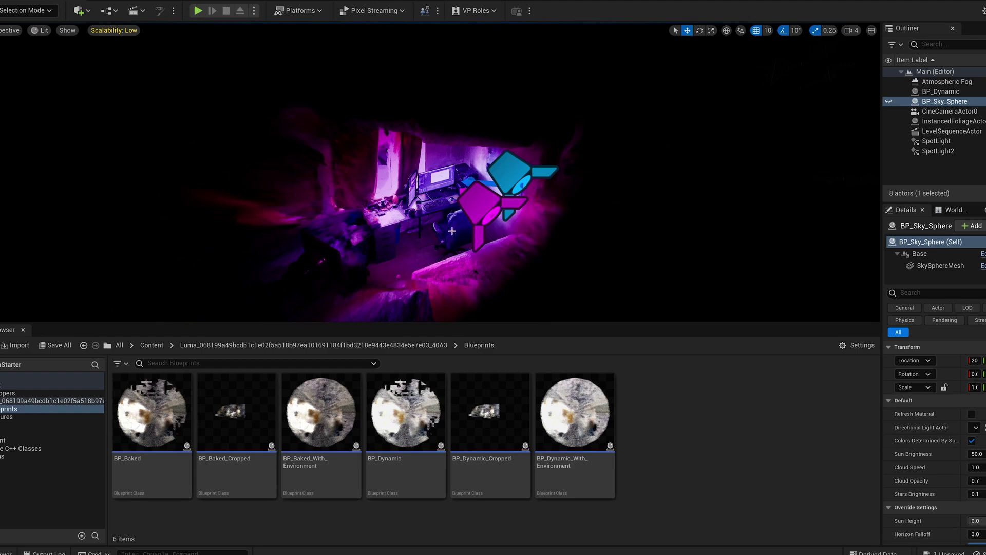
right_click_drag(396, 192, 395, 169)
left_click(326, 277)
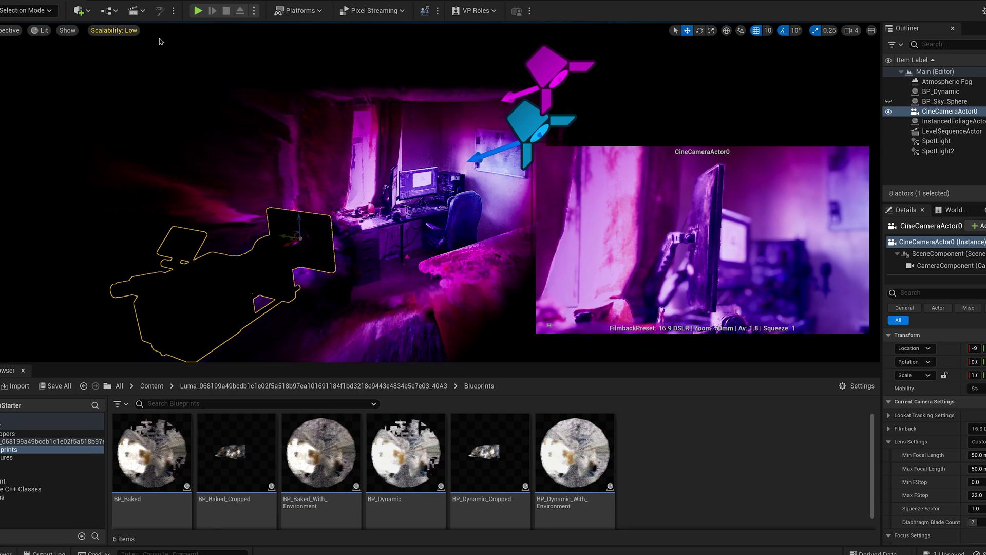
double_click(935, 131)
Preview the camera animation by scrubbing the LS_StillBlank sequence through frames 31, 133 and 163, and back to frame 101
left_click(308, 407)
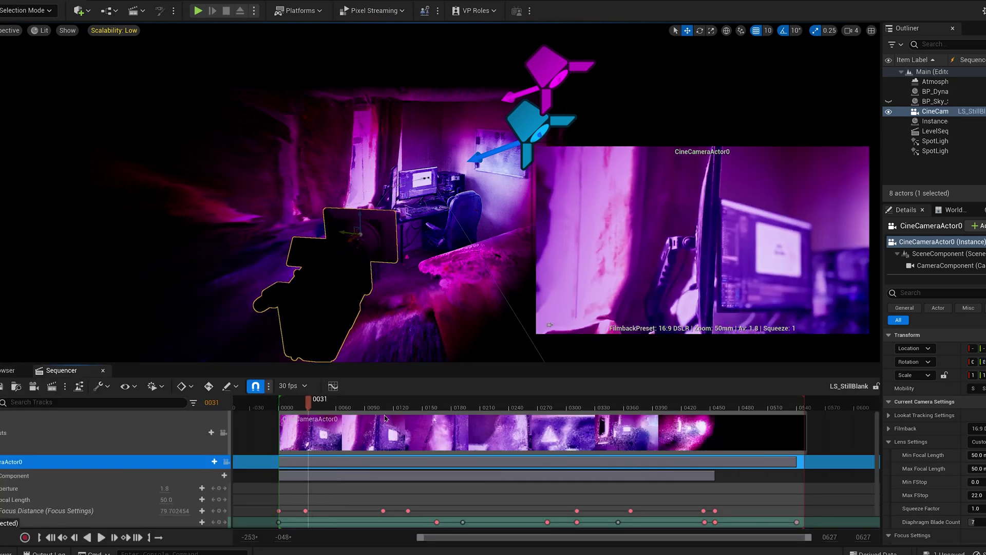
left_click(406, 423)
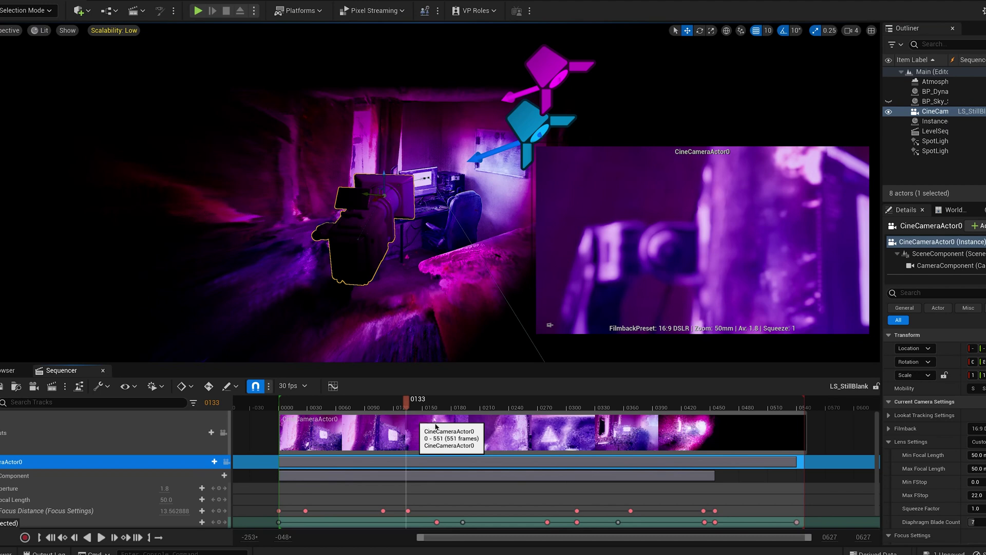
left_click(435, 425)
left_click(443, 407)
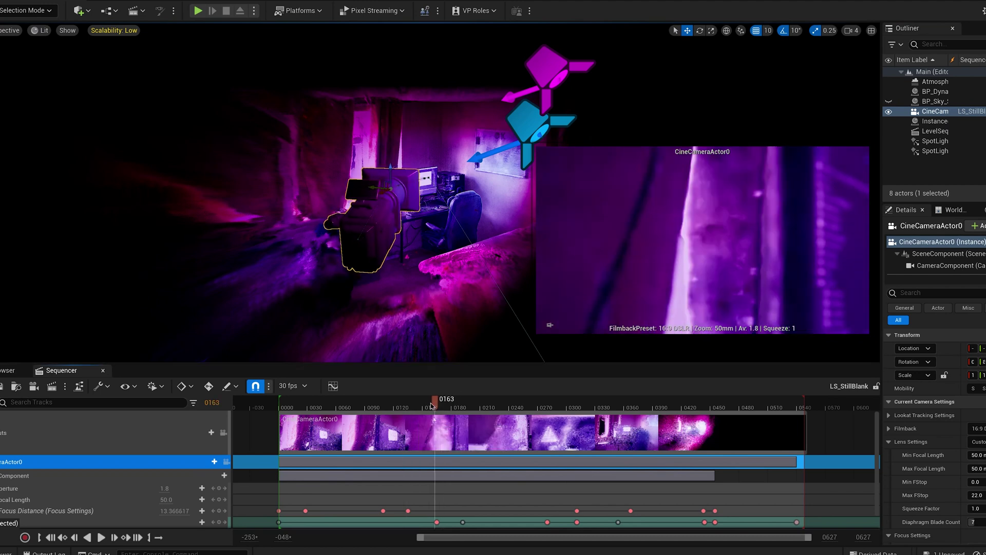
left_click(505, 407)
left_click(377, 407)
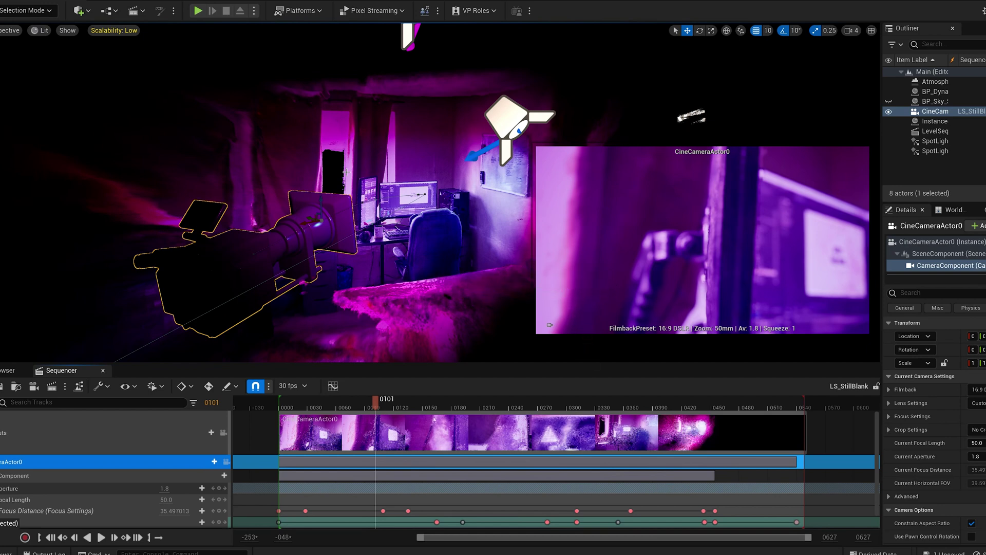
left_click(259, 470)
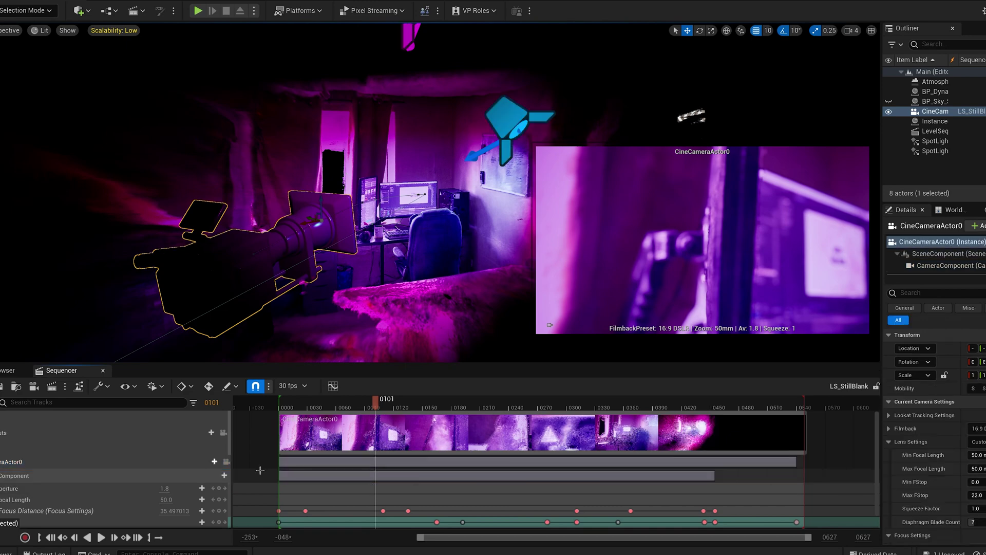